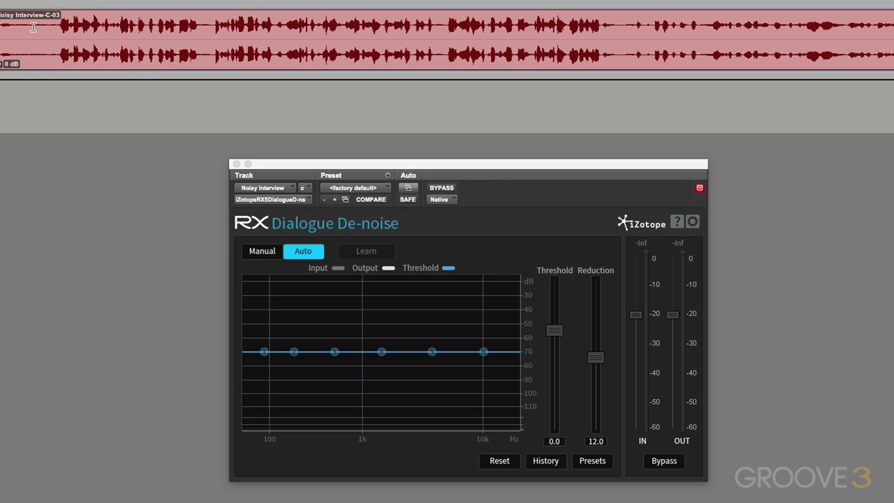
# Step: Play the noisy interview and A/B the de-noise bypass on and off several times
pyautogui.press('space')
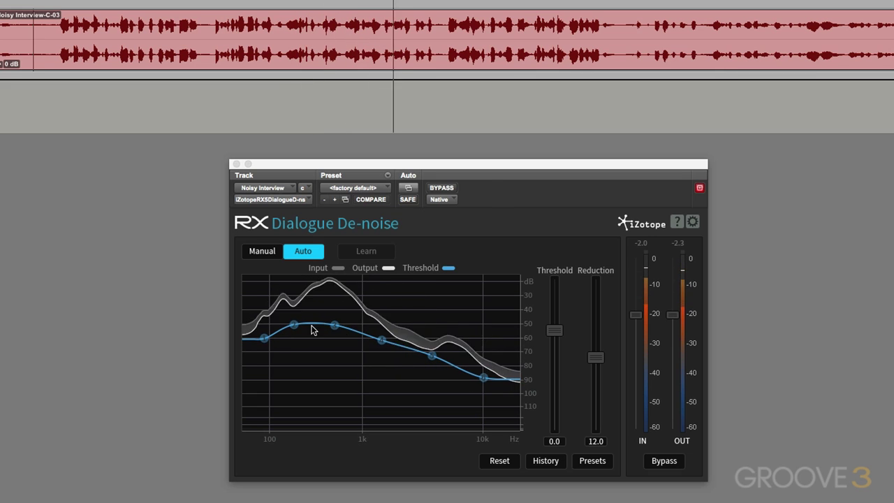
pyautogui.click(441, 189)
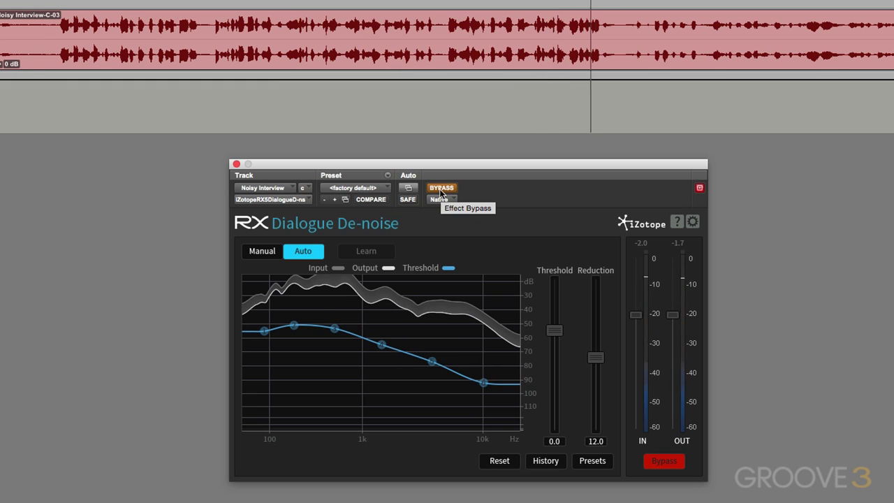
pyautogui.click(440, 188)
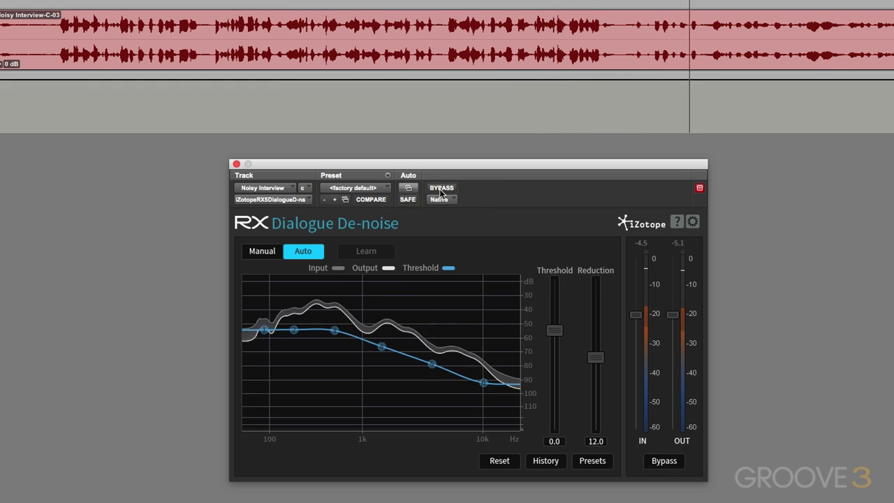
pyautogui.click(441, 188)
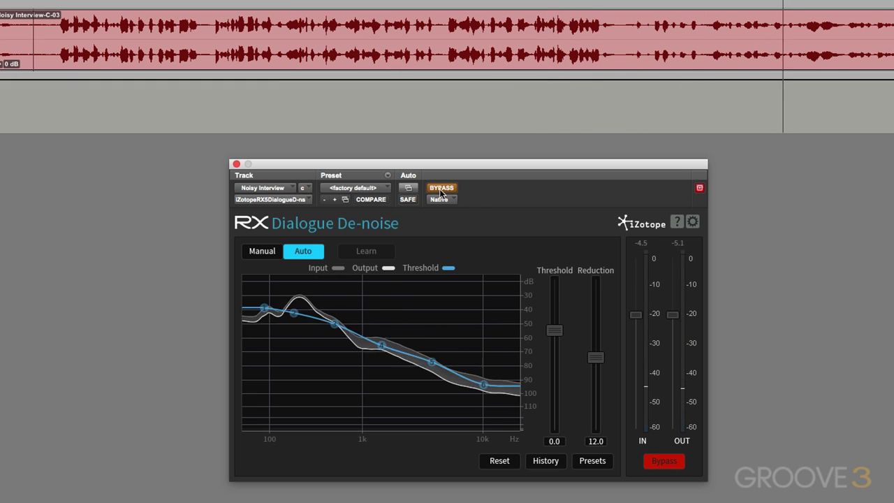
pyautogui.click(440, 189)
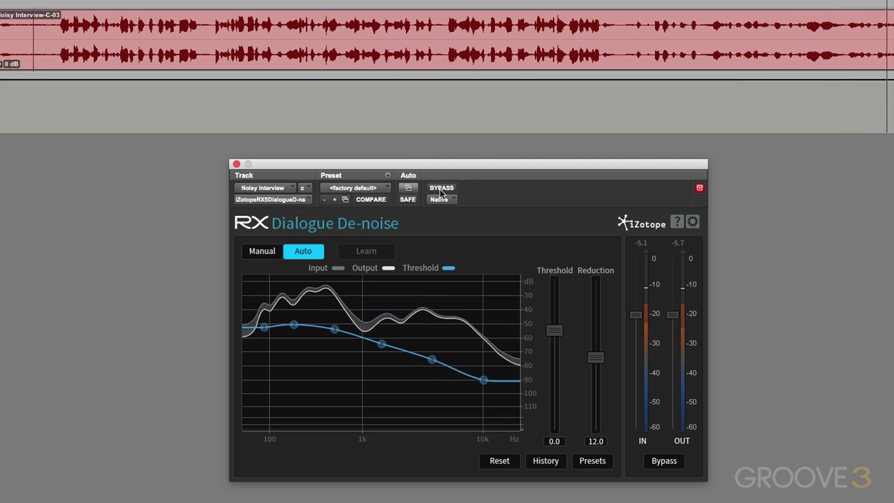
pyautogui.click(441, 189)
# Step: Leave the de-noise processing active and switch it to Manual mode
pyautogui.click(440, 189)
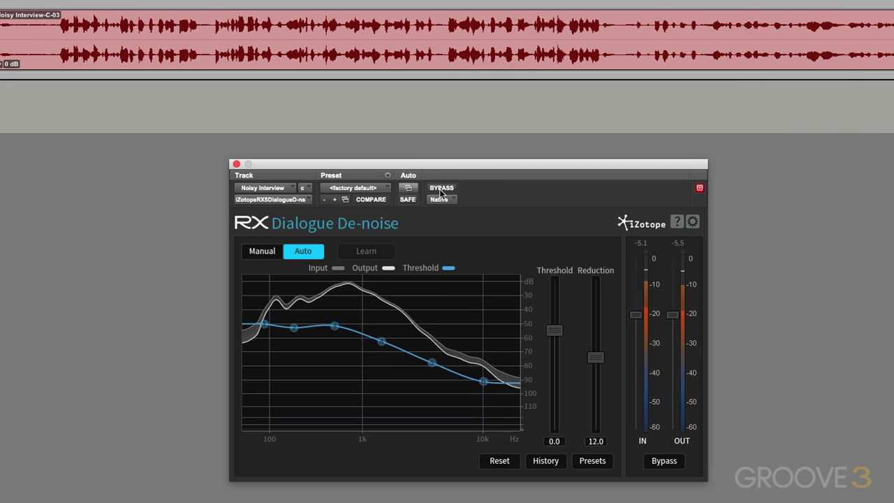
pyautogui.click(262, 252)
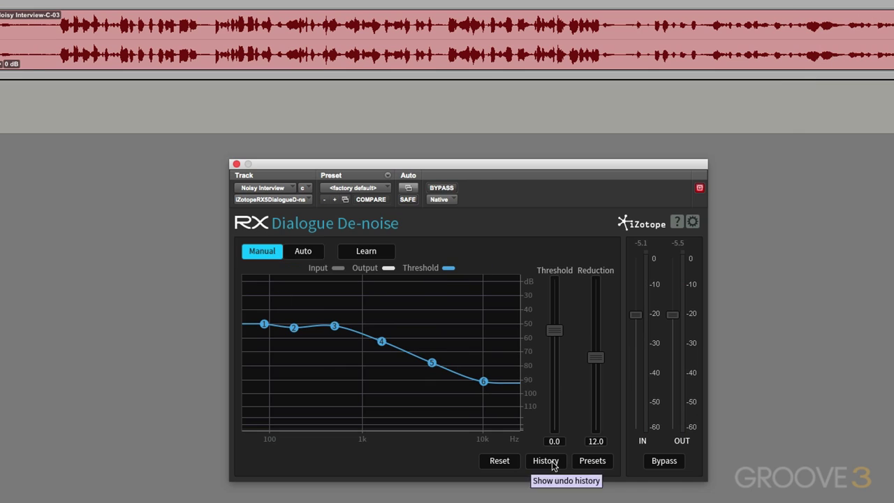
# Step: Reset the de-noiser and learn a noise profile from the clip's quiet opening in Manual mode
pyautogui.click(496, 463)
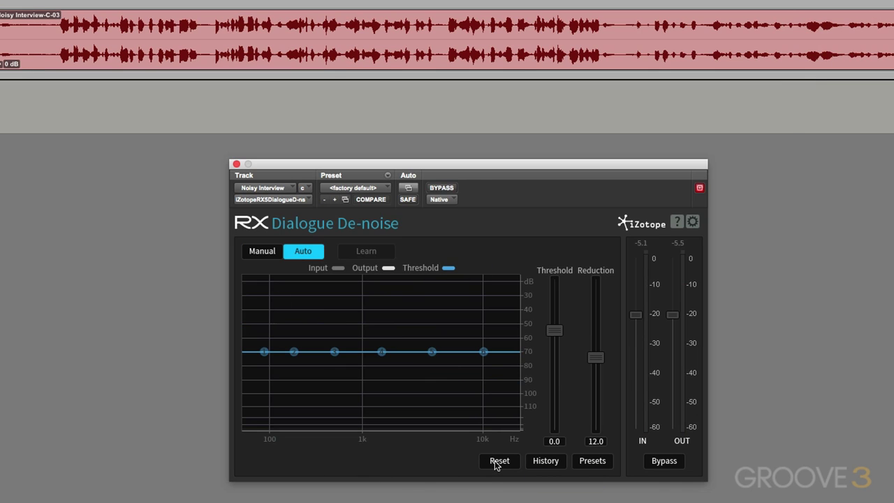
pyautogui.moveTo(48, 41); pyautogui.dragTo(14, 42)
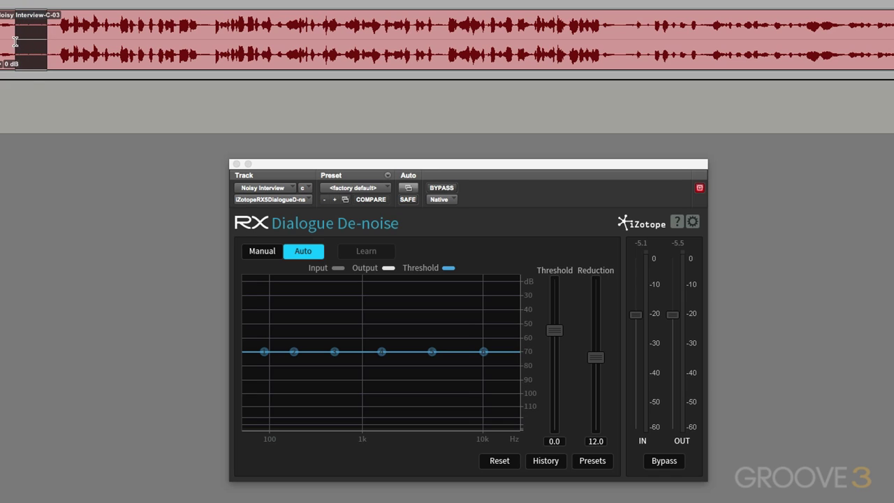
pyautogui.click(270, 252)
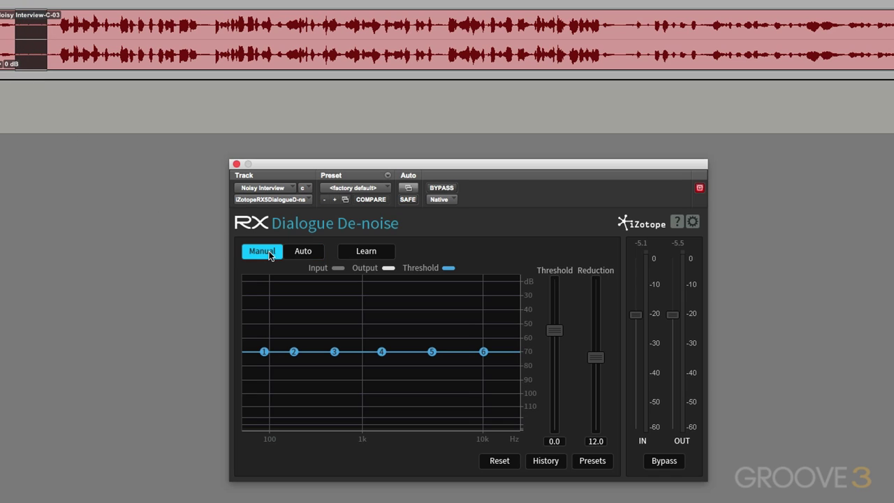
pyautogui.click(360, 250)
pyautogui.click(361, 252)
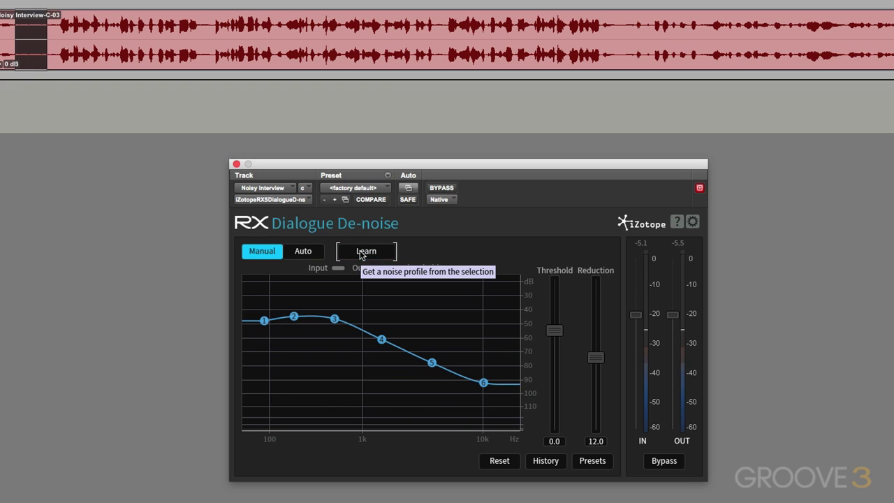
# Step: Play the interview from near the clip start to hear the learned profile
pyautogui.moveTo(304, 321)
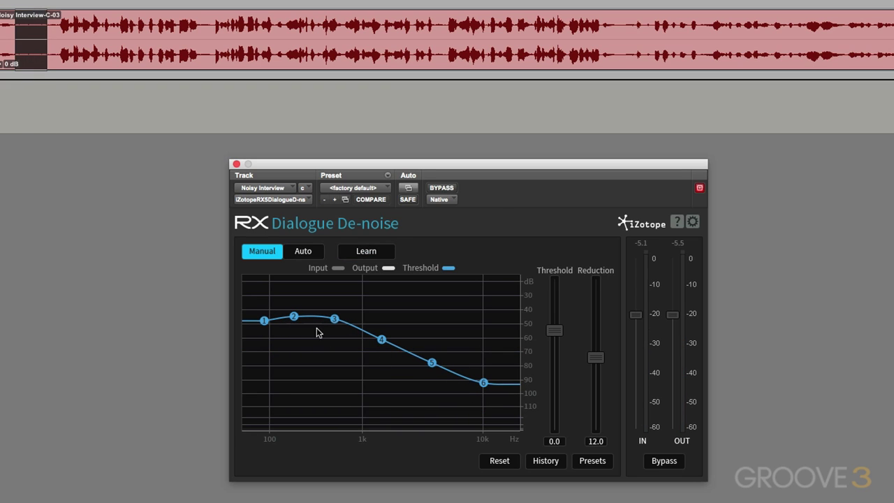
pyautogui.click(51, 16)
pyautogui.press('space')
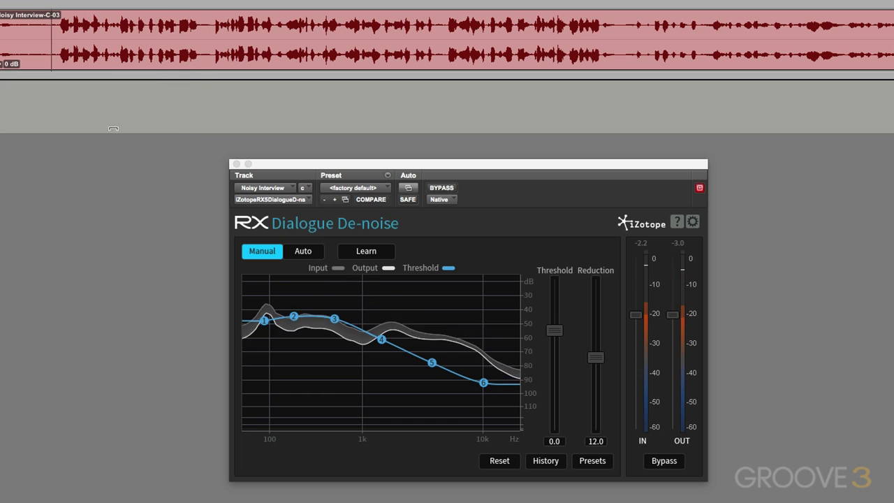
# Step: Stop playback, return the plugin to Auto mode and reset its threshold curve to flat
pyautogui.press('space')
pyautogui.click(296, 252)
pyautogui.click(52, 25)
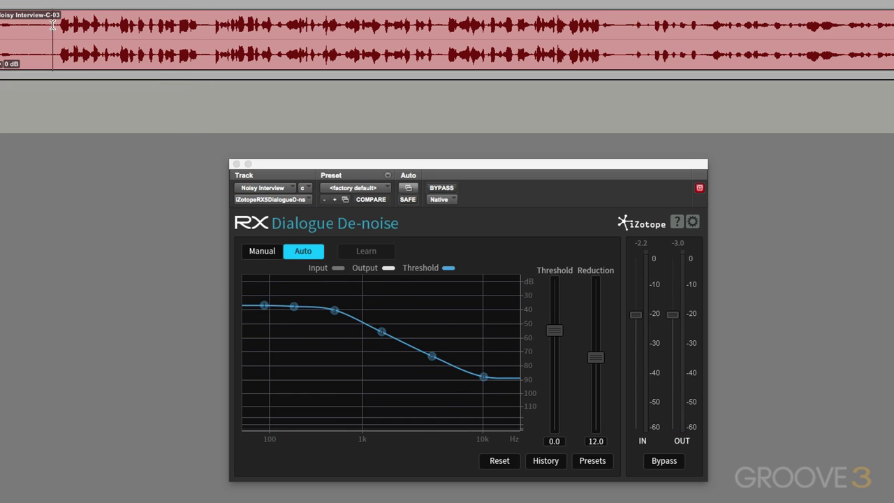
pyautogui.click(500, 461)
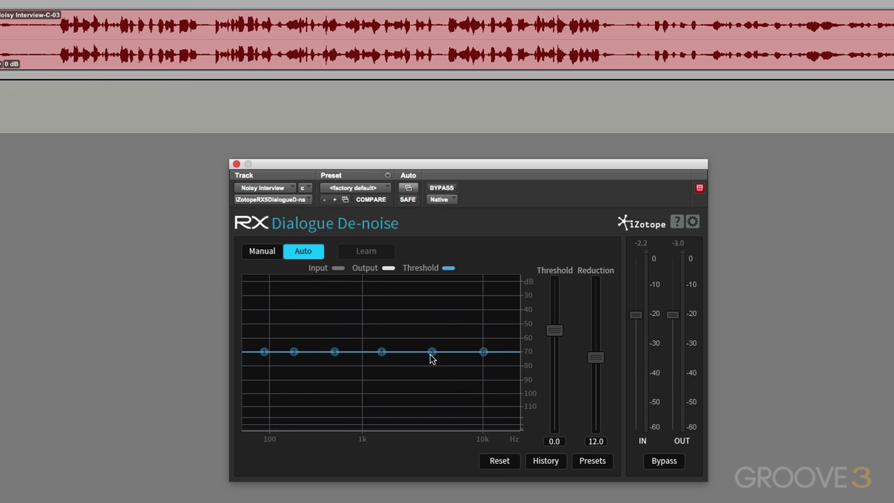
# Step: Play the interview so Auto adapts the curve, then freeze it in Manual mode
pyautogui.click(43, 33)
pyautogui.press('space')
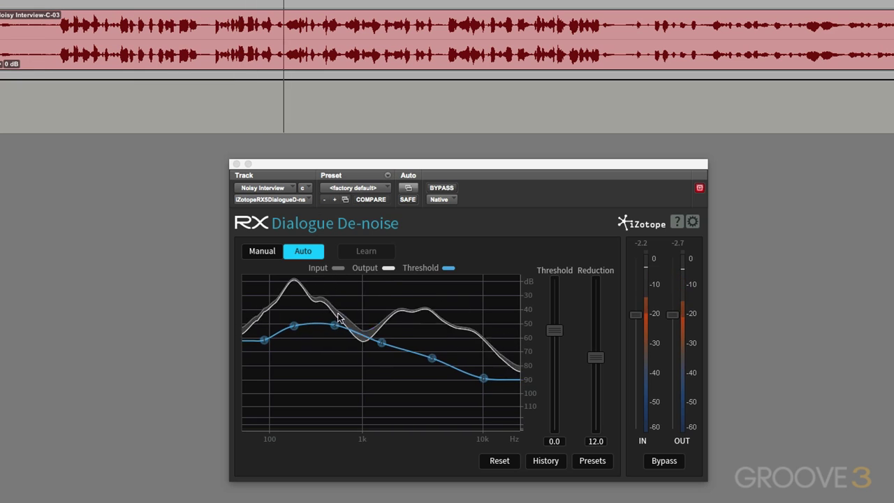
pyautogui.press('space')
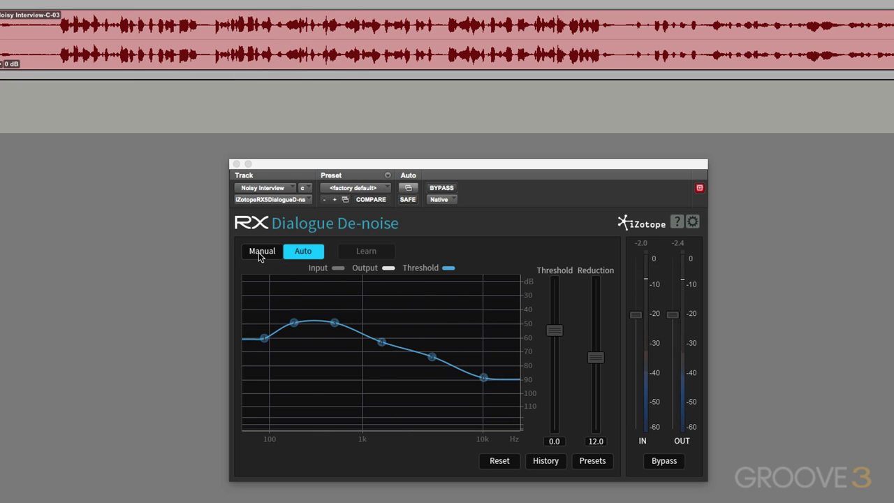
pyautogui.click(258, 252)
pyautogui.click(258, 251)
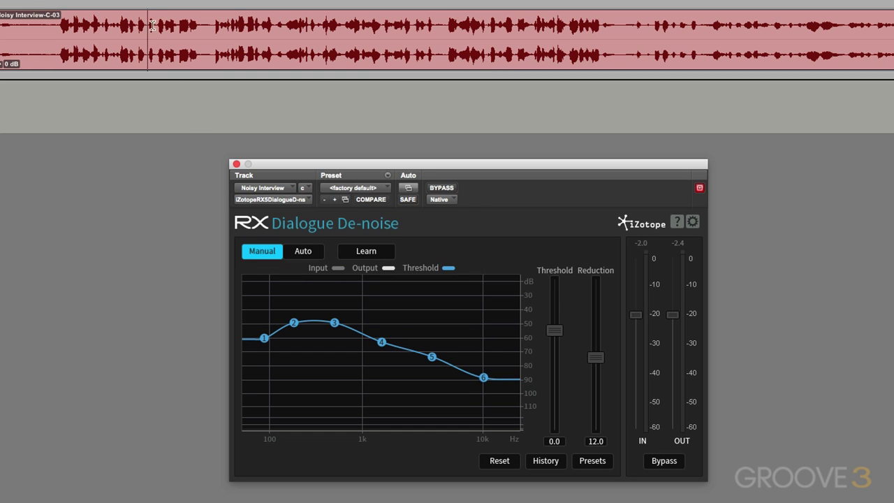
# Step: During playback, drag threshold nodes 3–6, setting node 3 to -48.3 dB and node 6 to -78.1 dB
pyautogui.press('space')
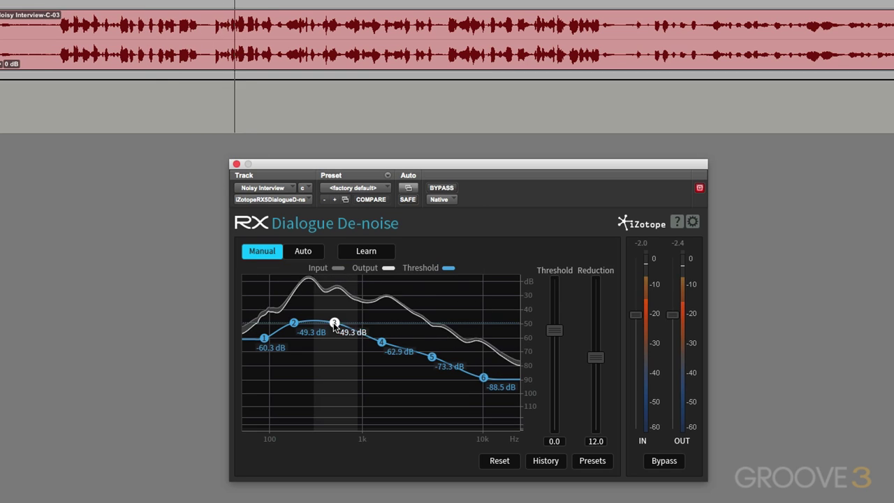
pyautogui.moveTo(334, 323); pyautogui.dragTo(335, 321)
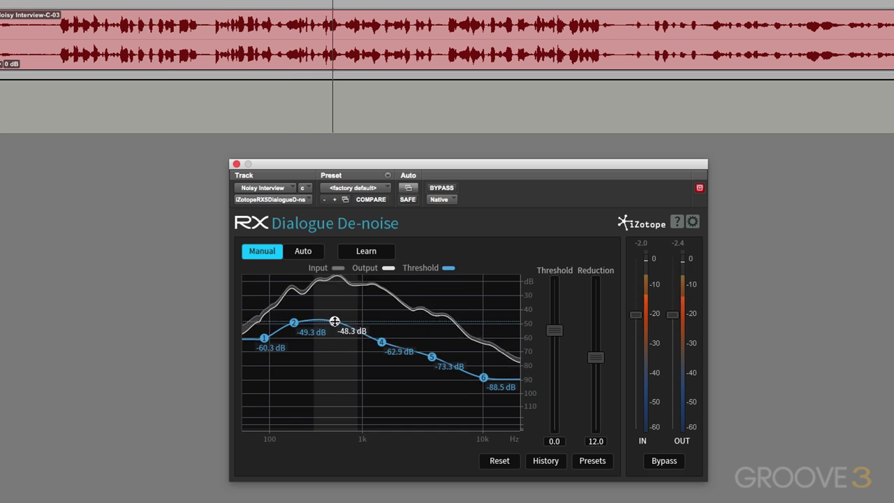
pyautogui.moveTo(381, 342)
pyautogui.mouseDown()
pyautogui.moveTo(380, 352)
pyautogui.moveTo(381, 342)
pyautogui.mouseUp()
pyautogui.moveTo(431, 357)
pyautogui.mouseDown()
pyautogui.moveTo(432, 368)
pyautogui.moveTo(432, 358)
pyautogui.mouseUp()
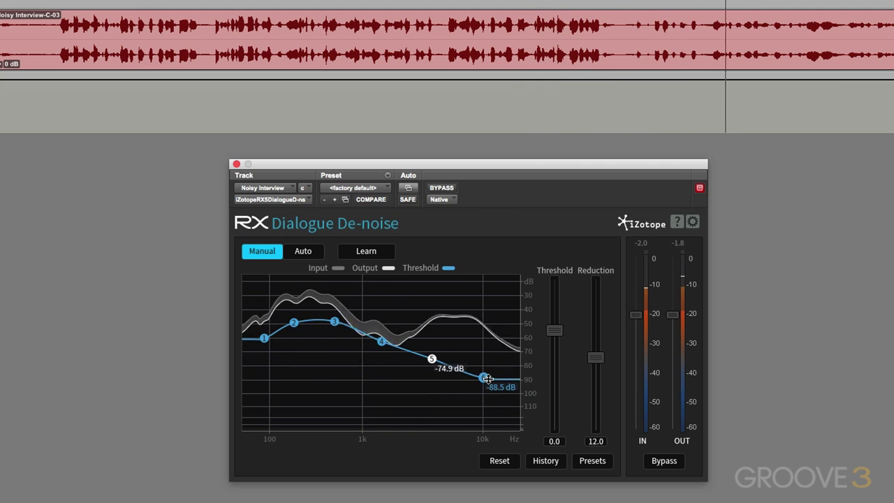
pyautogui.moveTo(486, 377); pyautogui.dragTo(485, 363)
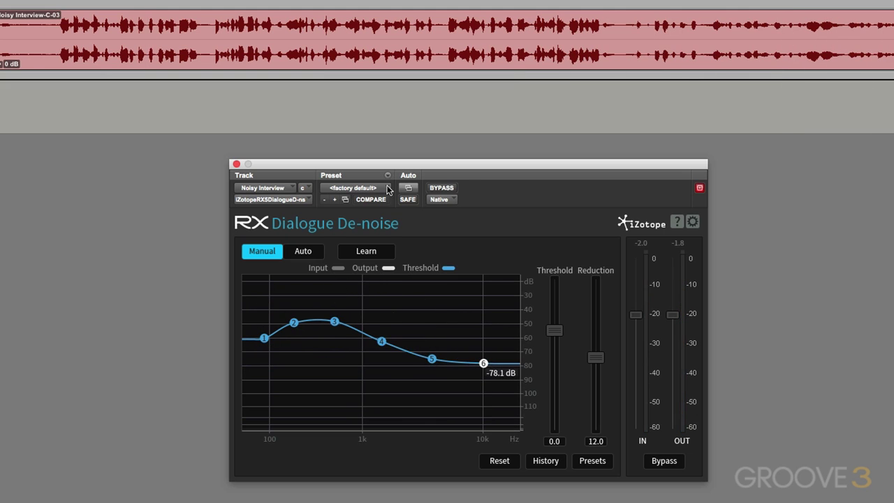
# Step: Select Threshold 1–6 in the Plug-In Automation list, then cancel without changes
pyautogui.click(407, 187)
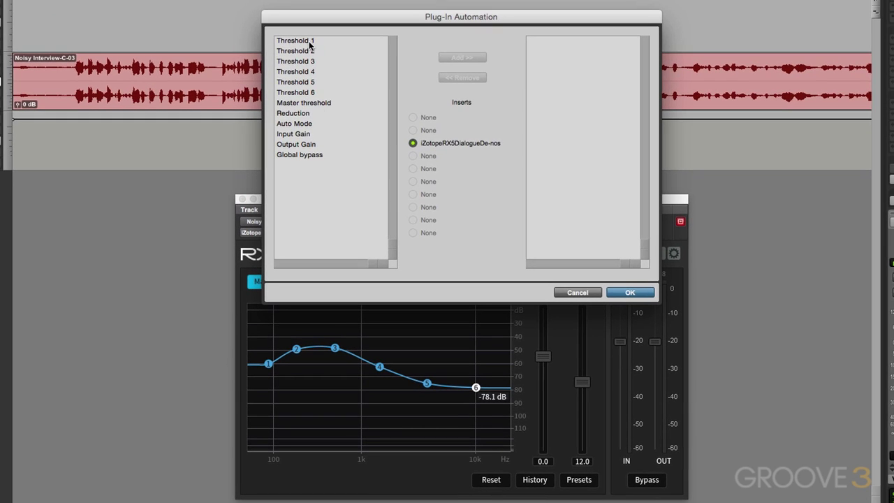
pyautogui.moveTo(309, 41); pyautogui.dragTo(308, 92)
pyautogui.click(577, 293)
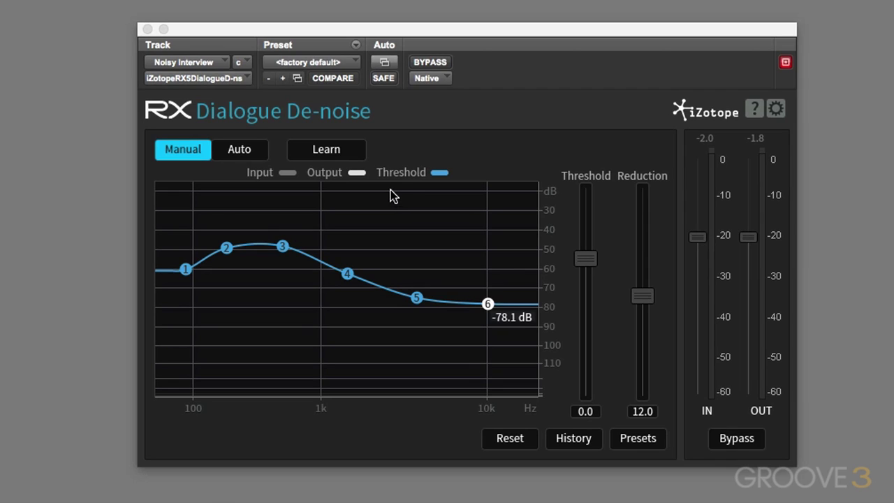
# Step: Switch the RX Dialogue De-noise plugin back to Auto mode
pyautogui.click(239, 154)
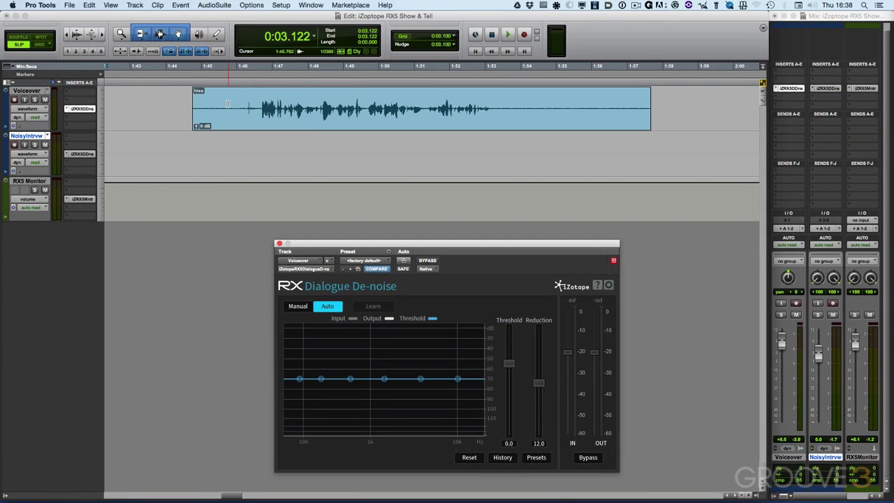
# Step: Select and play the whole hiss clip on Voiceover, then reset the threshold to flat
pyautogui.click(304, 113)
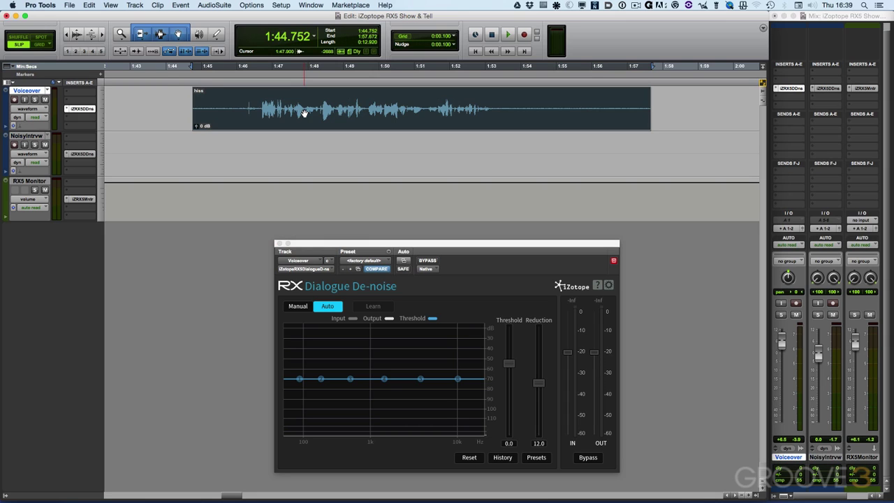
pyautogui.press('space')
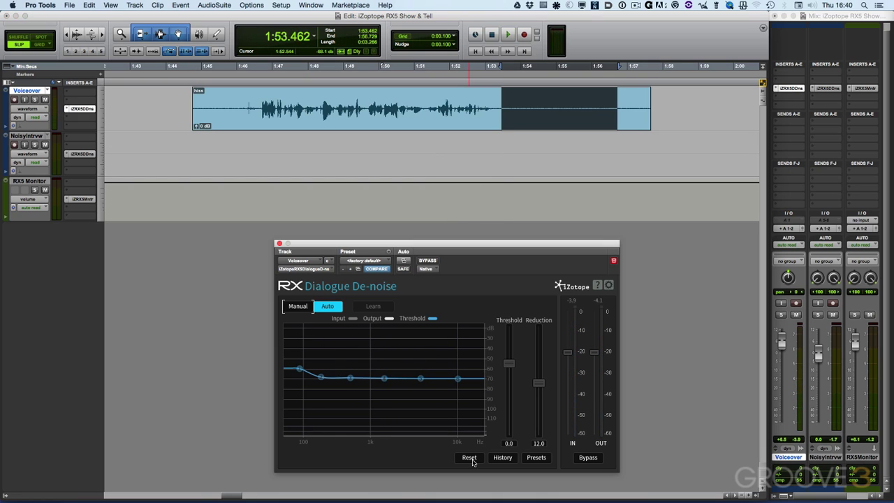
pyautogui.click(470, 458)
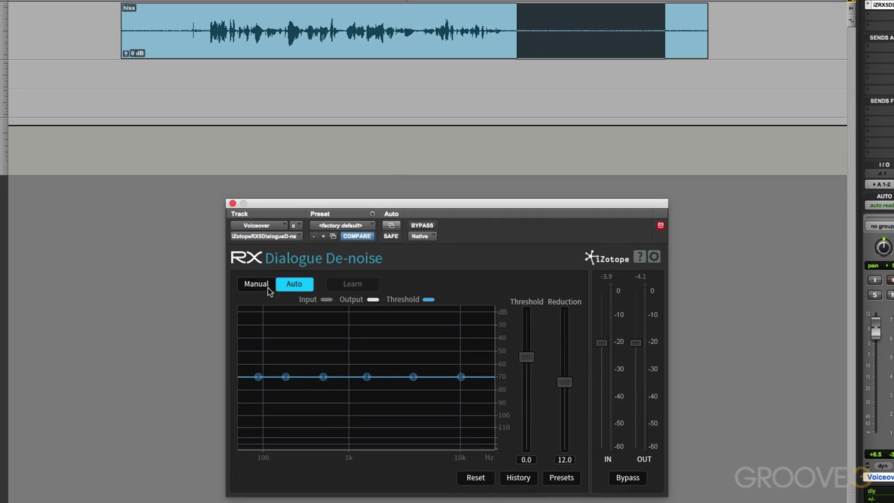
# Step: In Manual mode, learn a noise profile by playing the selected hiss with Learn armed
pyautogui.click(265, 287)
pyautogui.click(352, 284)
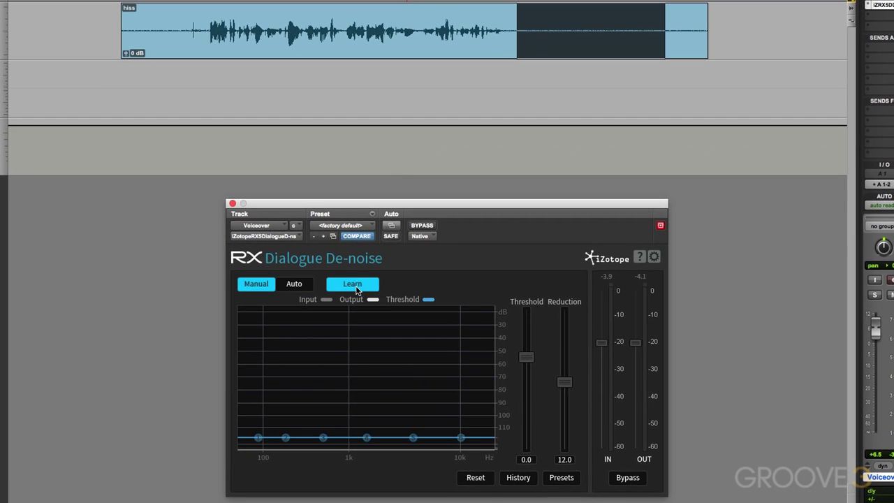
pyautogui.press('space')
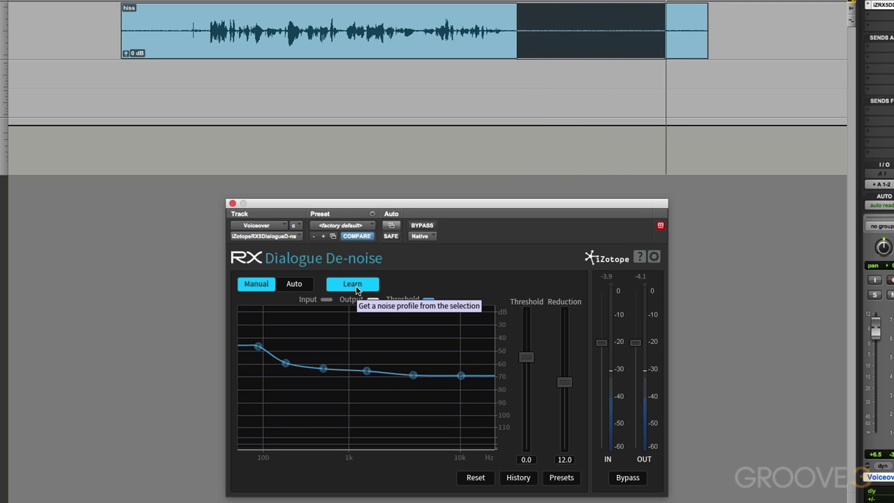
pyautogui.click(353, 285)
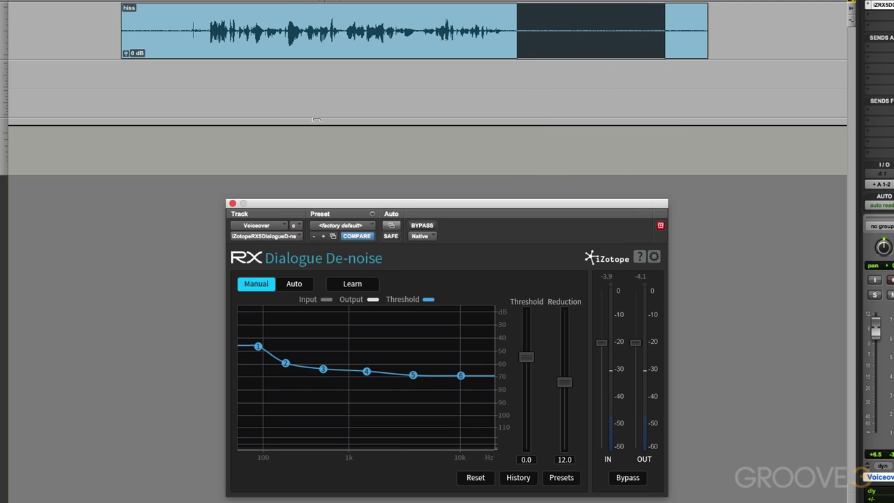
# Step: Play the voiceover from just before the speech to audition the de-noising
pyautogui.click(187, 16)
pyautogui.press('space')
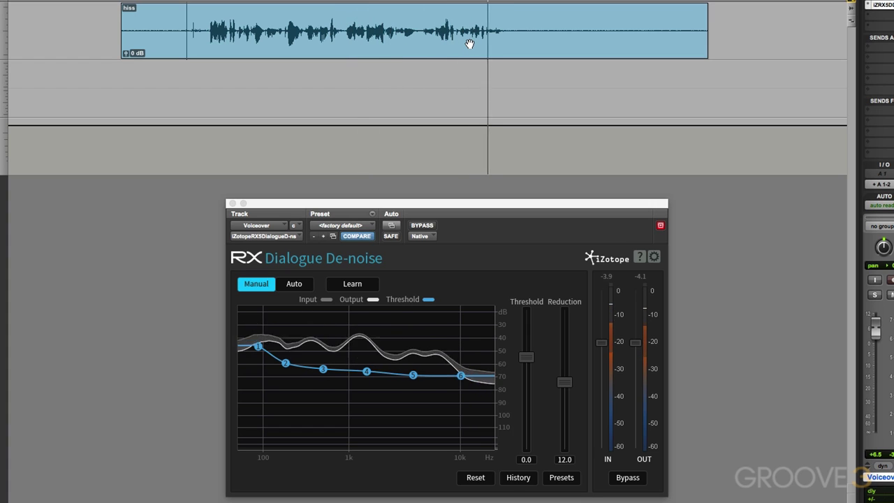
pyautogui.press('space')
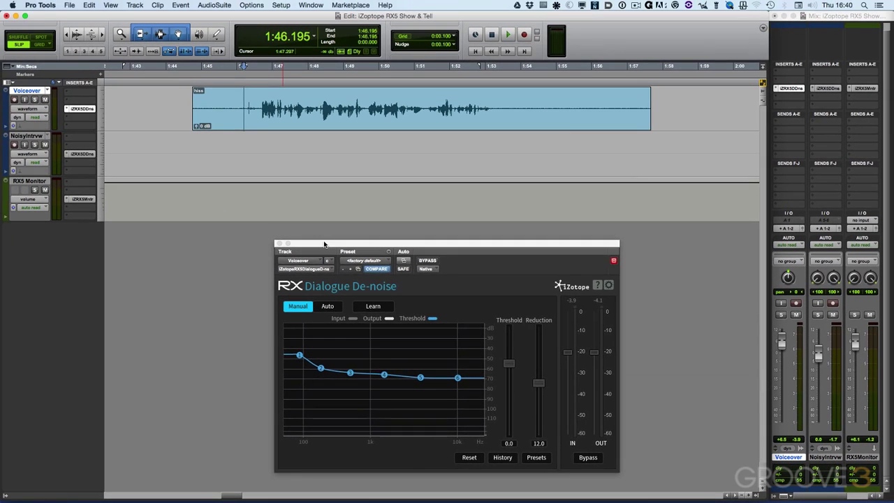
# Step: Untarget the first window, copy the De-noise insert to the next Voiceover slot, and open it beside the first
pyautogui.moveTo(306, 228); pyautogui.dragTo(49, 229)
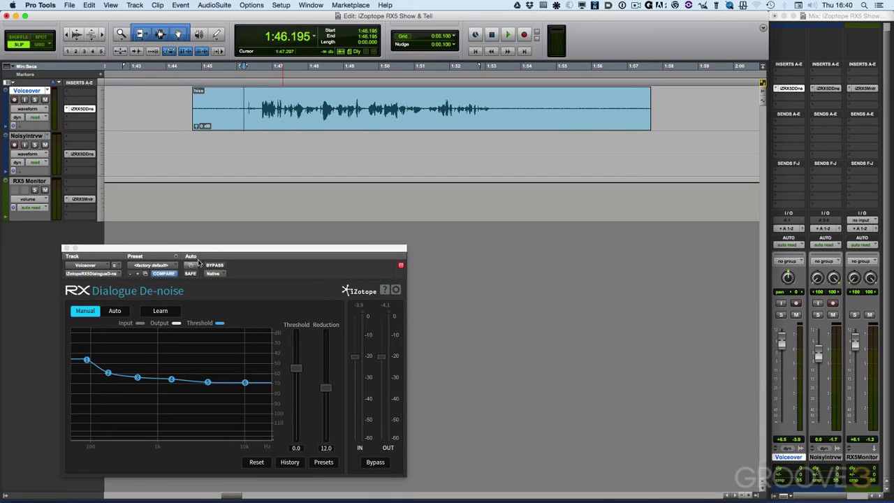
pyautogui.click(400, 267)
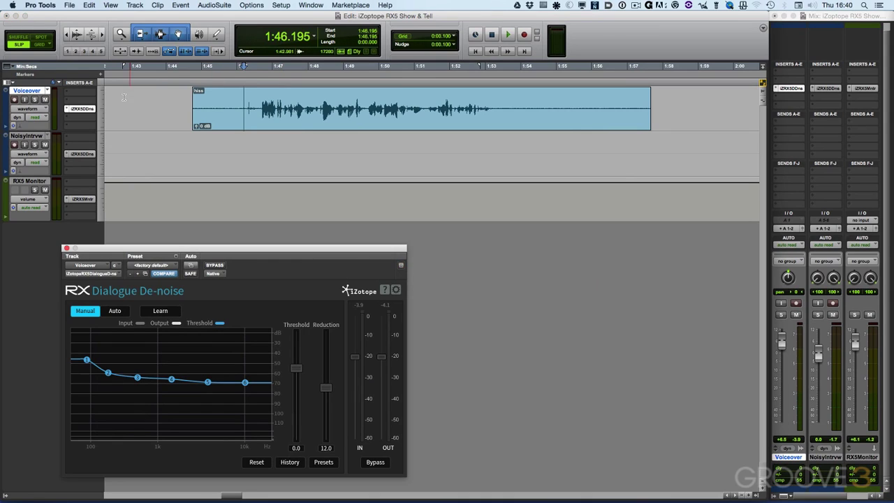
pyautogui.moveTo(89, 112); pyautogui.dragTo(89, 118)
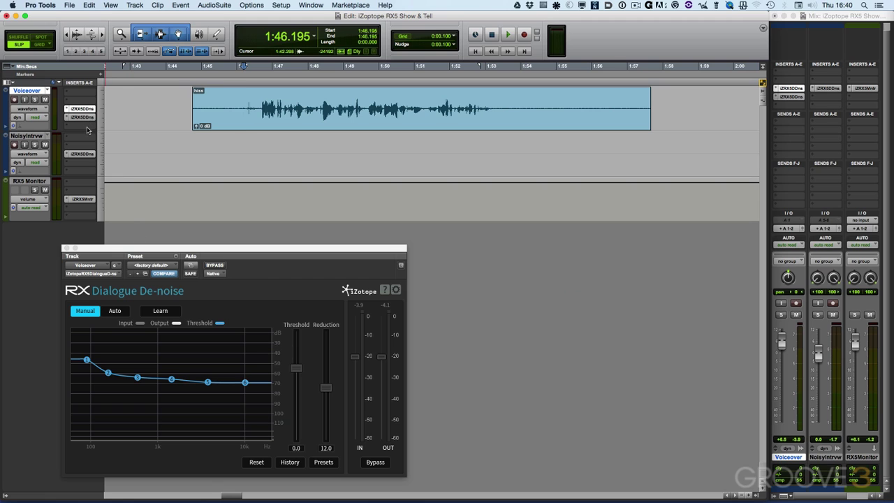
pyautogui.click(85, 120)
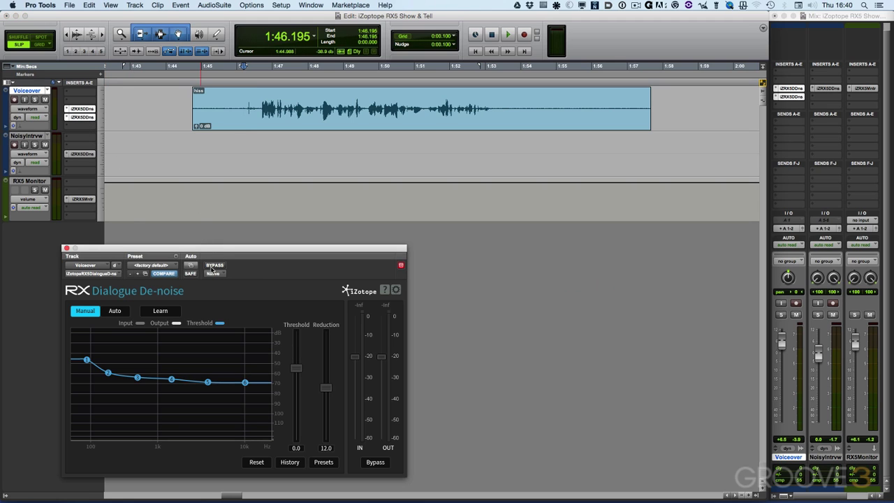
pyautogui.moveTo(212, 249); pyautogui.dragTo(557, 250)
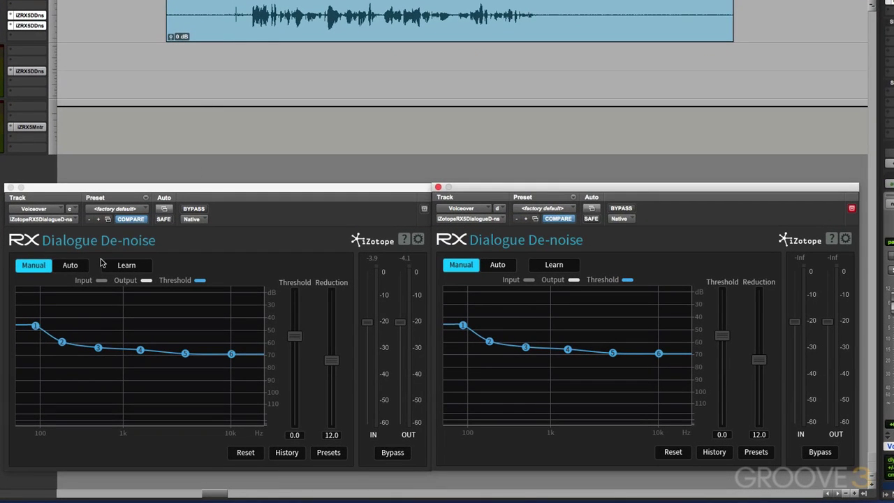
# Step: Set both de-noisers to Auto mode and reset both threshold curves to flat
pyautogui.click(99, 295)
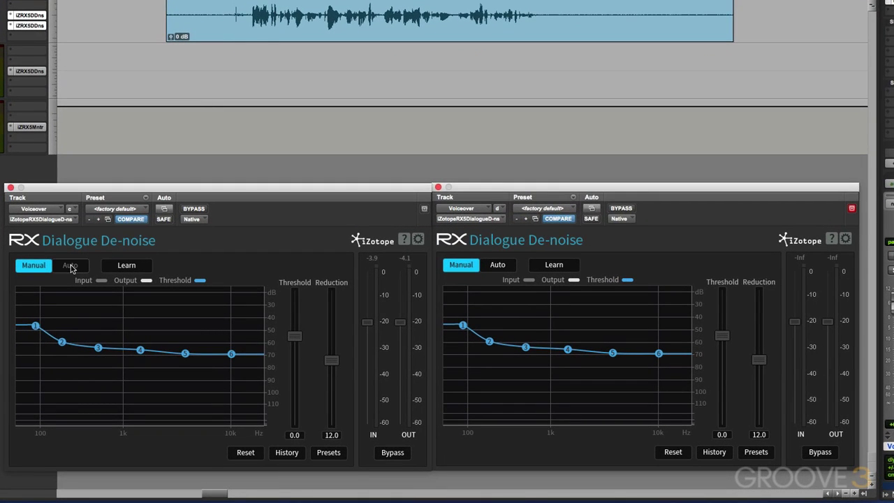
pyautogui.click(497, 265)
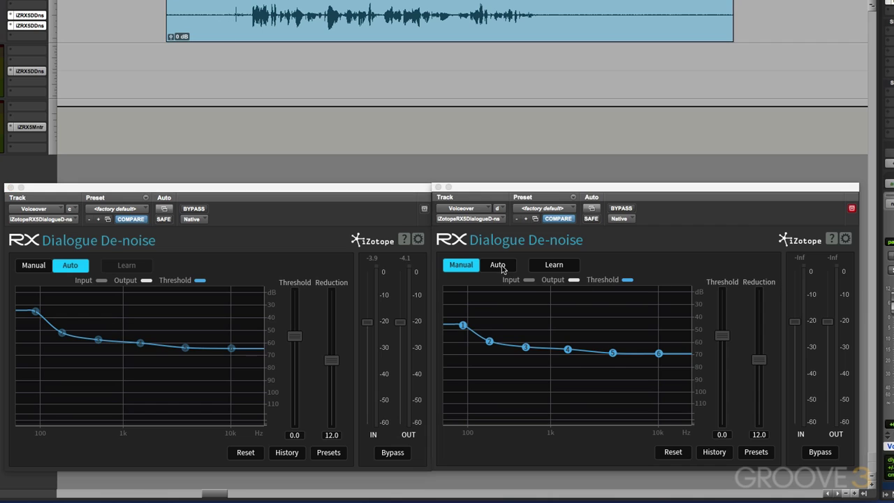
pyautogui.click(250, 455)
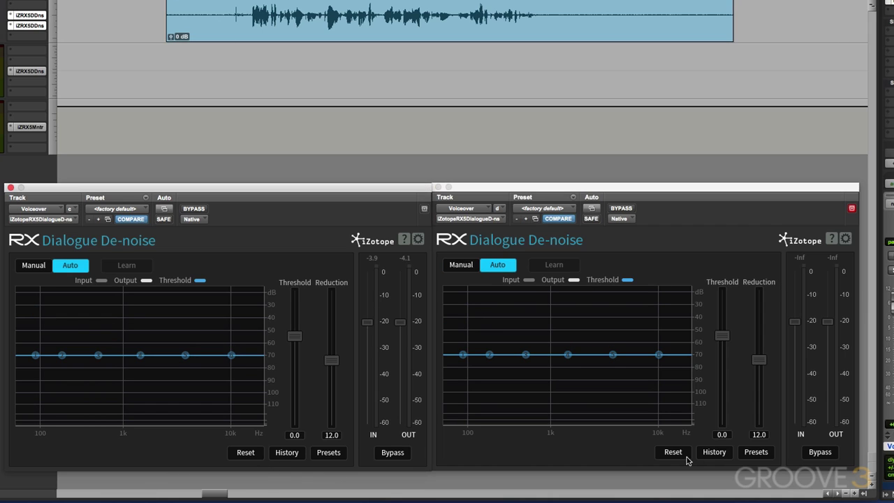
pyautogui.click(675, 453)
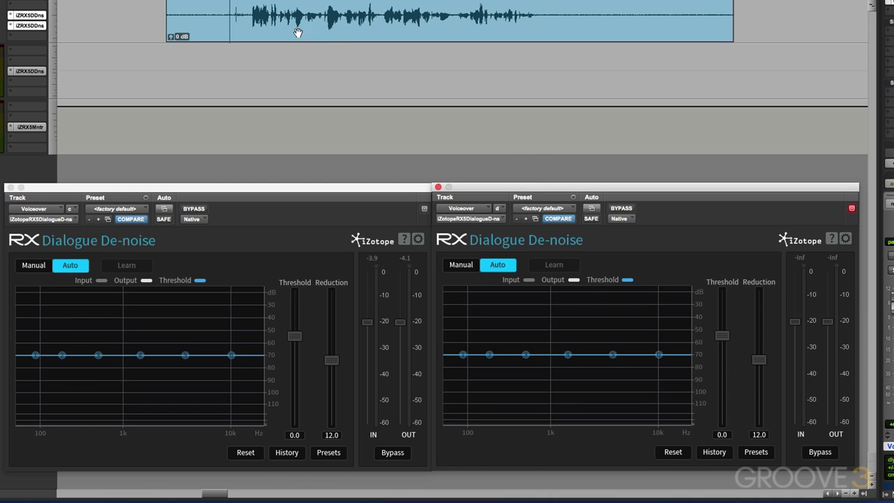
# Step: Play the voiceover clip so both de-noisers adapt, then stop
pyautogui.click(193, 8)
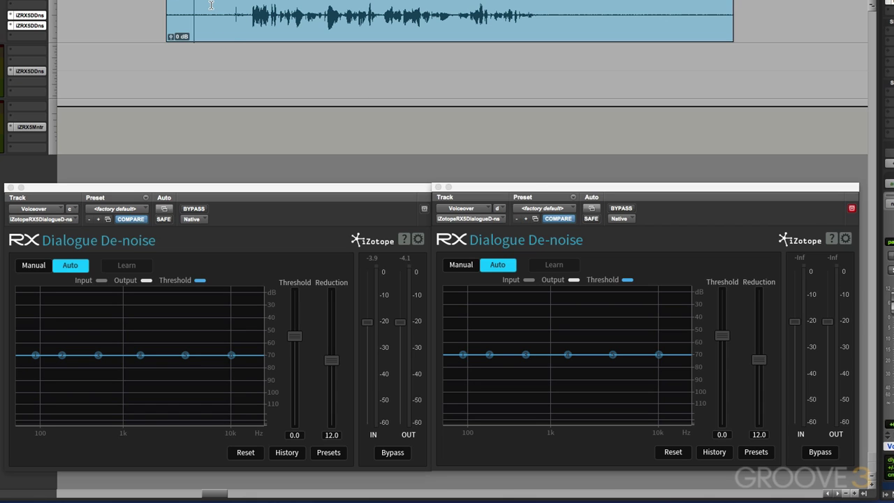
pyautogui.press('space')
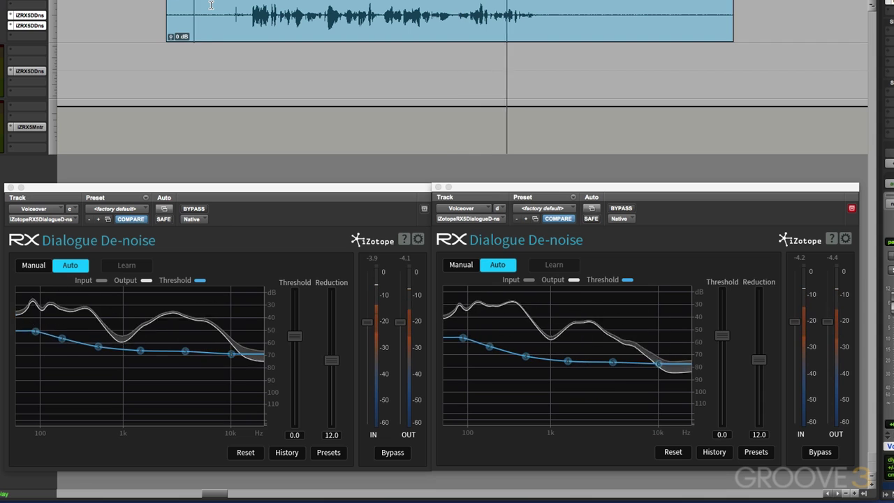
pyautogui.press('space')
# Step: Select the clip's hiss-only tail, reset both de-noisers to flat and set both to Manual
pyautogui.moveTo(550, 20); pyautogui.dragTo(694, 20)
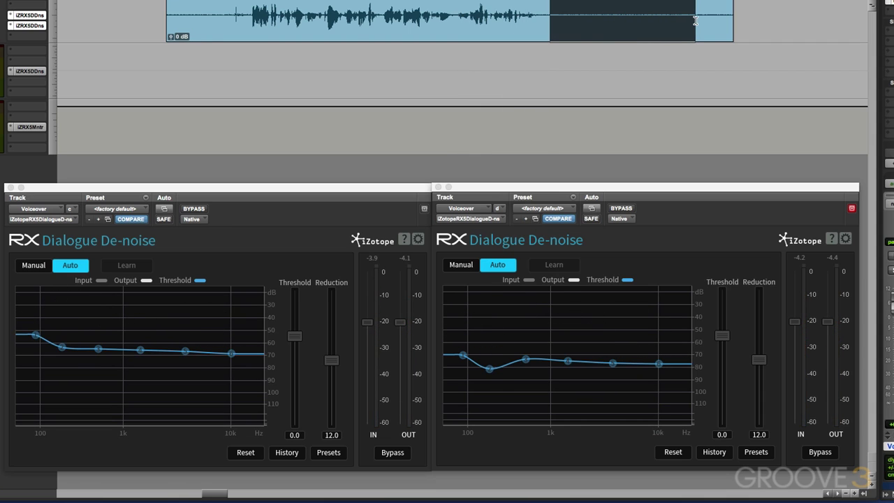
pyautogui.click(33, 264)
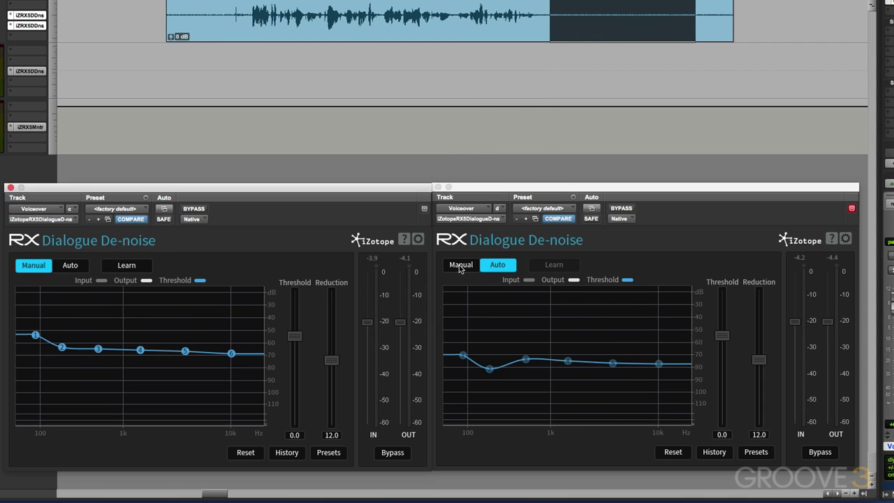
pyautogui.click(246, 452)
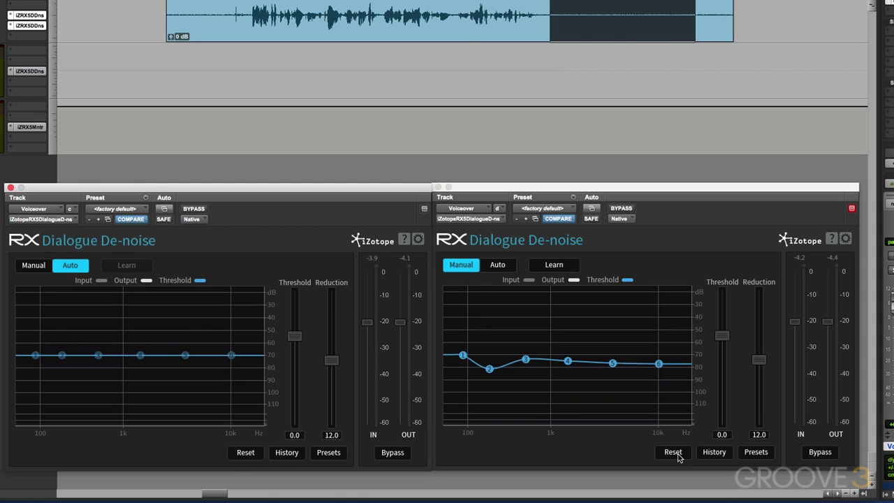
pyautogui.click(673, 451)
pyautogui.click(469, 266)
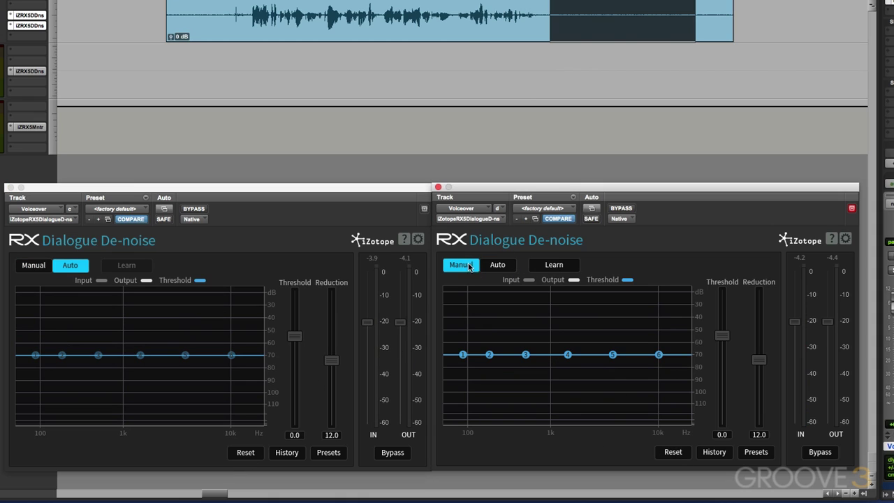
pyautogui.click(65, 265)
# Step: Have both de-noisers learn the selected hiss during playback, then place playback just before the speech
pyautogui.click(148, 266)
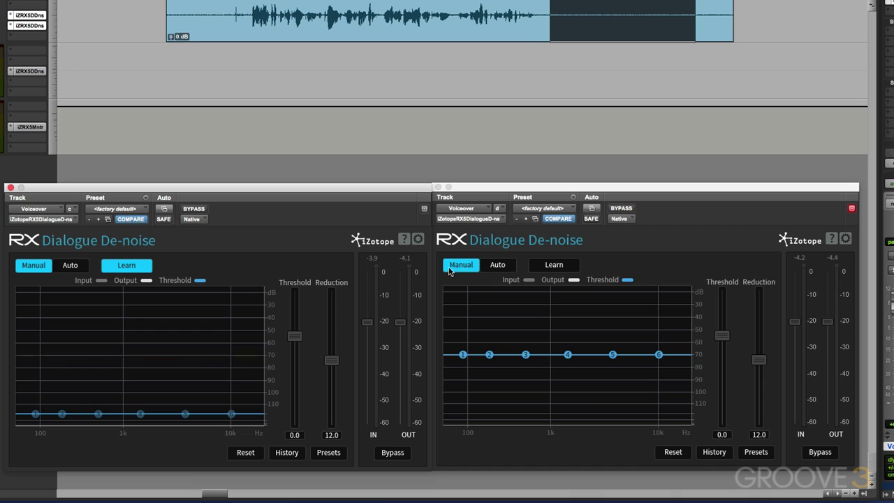
pyautogui.click(557, 267)
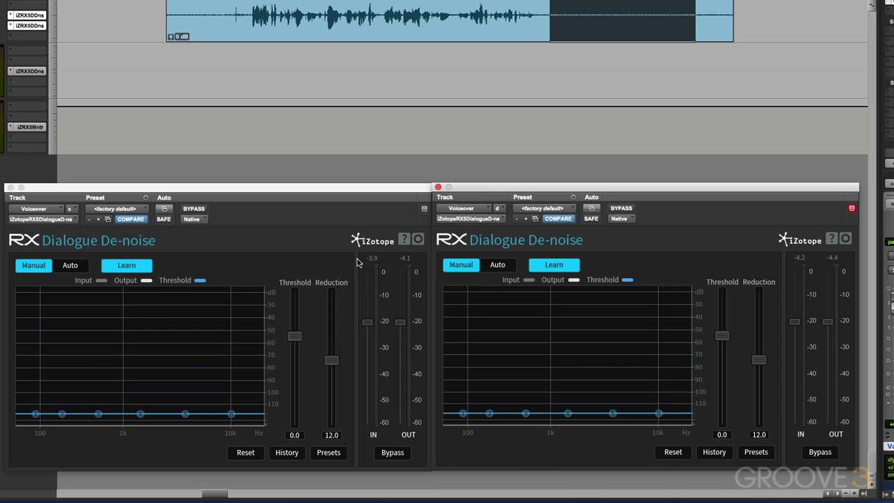
pyautogui.press('space')
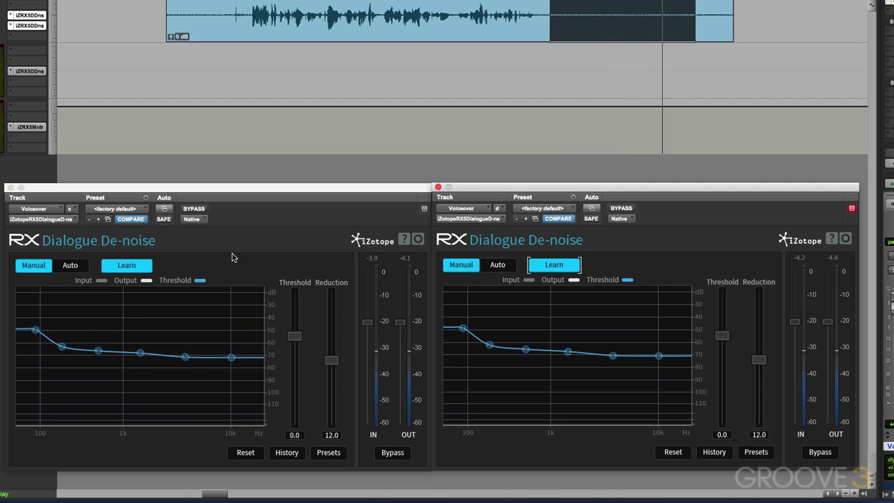
pyautogui.click(126, 265)
pyautogui.press('space')
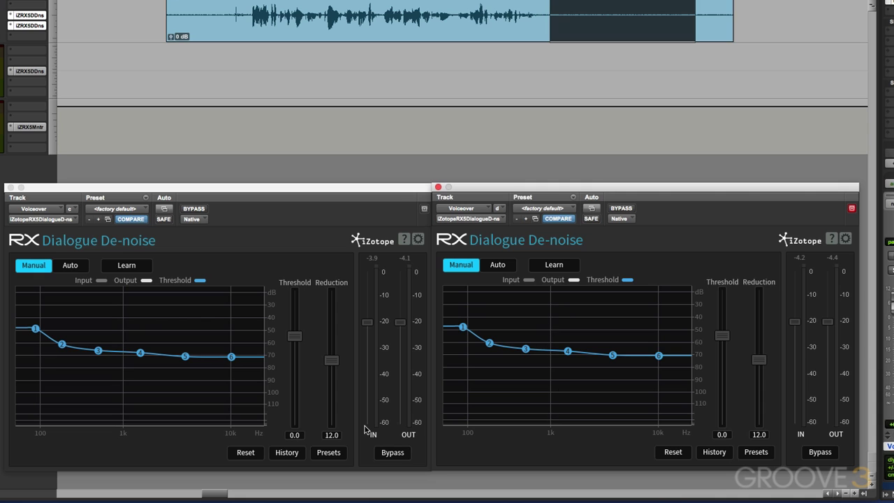
pyautogui.click(230, 10)
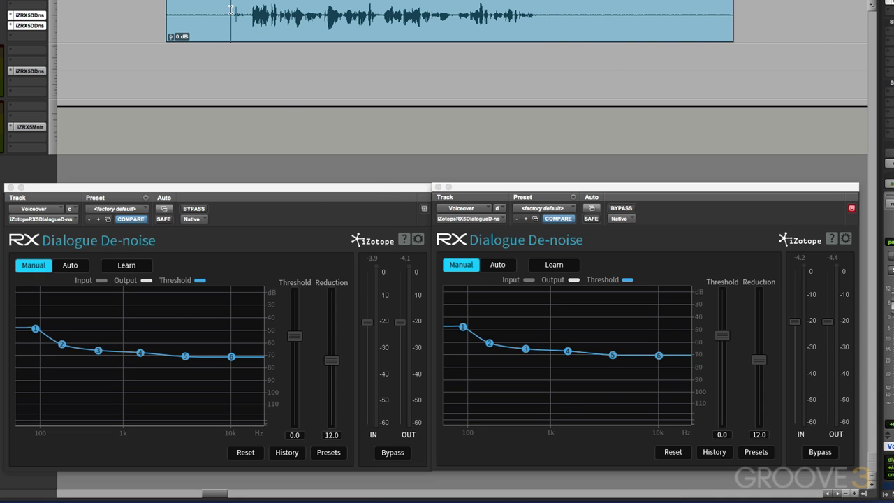
pyautogui.press('space')
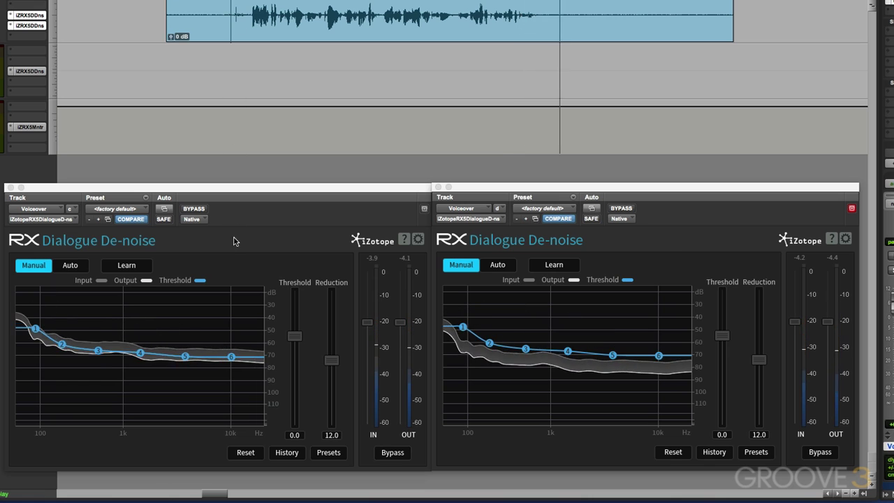
pyautogui.press('space')
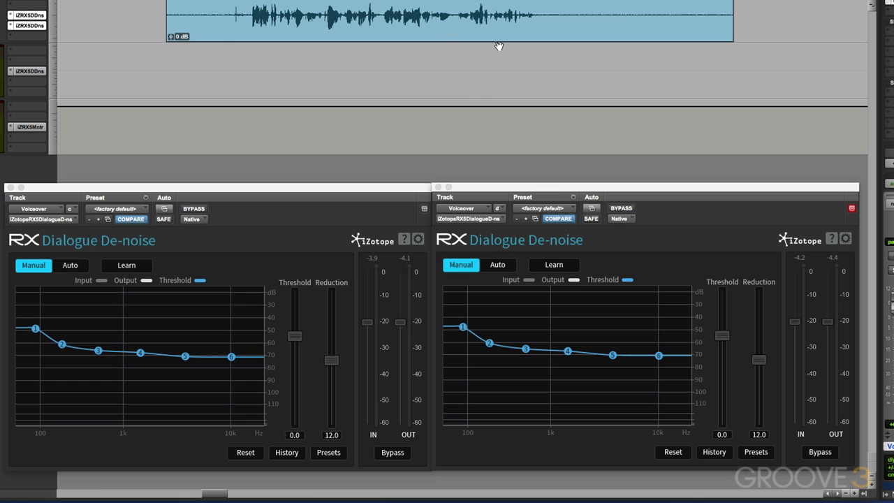
pyautogui.press('space')
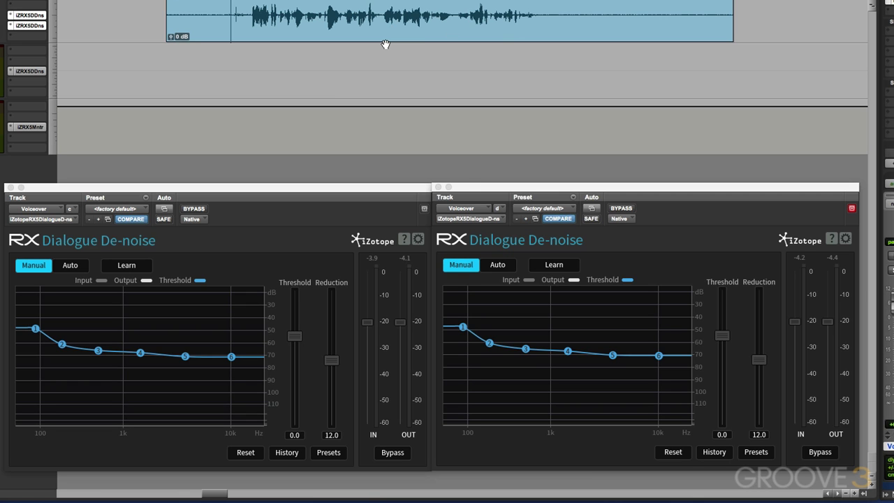